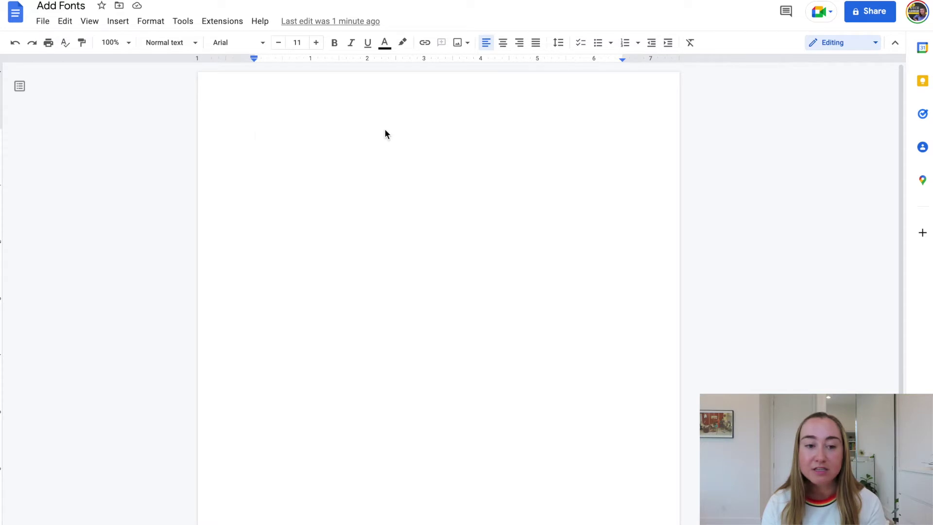
Browse the toolbar Font list of fonts currently available to the document.
{"action": "left_click", "coordinate": [256, 45]}
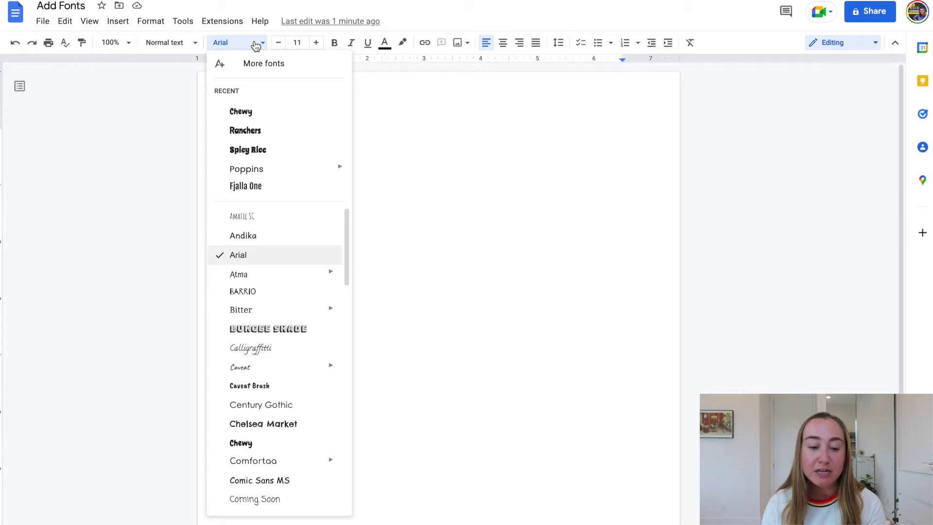
{"action": "scroll", "coordinate": [267, 308], "scroll_direction": "down", "scroll_amount": 6}
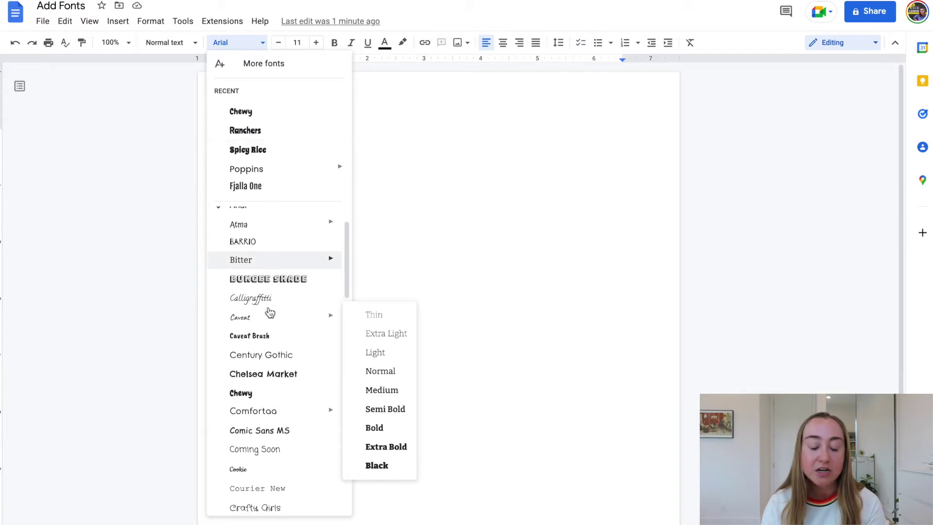
{"action": "scroll", "coordinate": [270, 312], "scroll_direction": "down", "scroll_amount": 5}
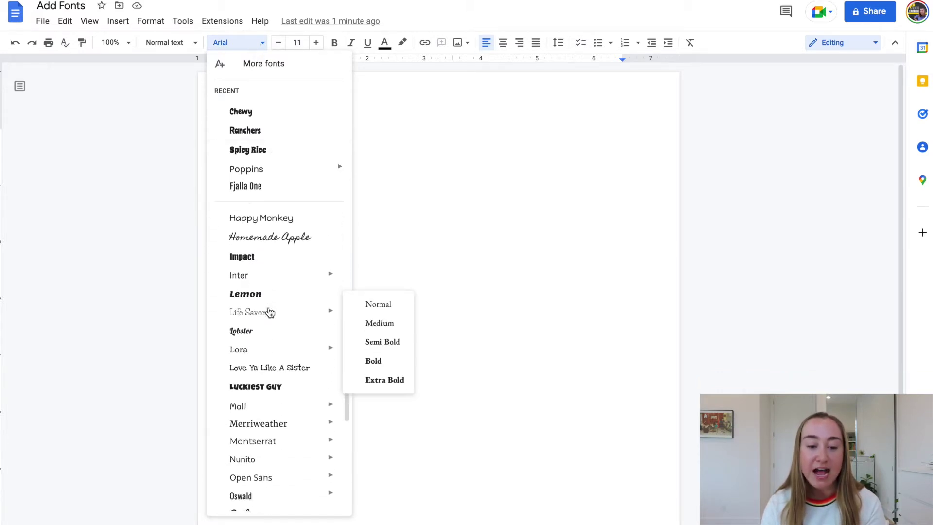
{"action": "scroll", "coordinate": [270, 311], "scroll_direction": "down", "scroll_amount": 6}
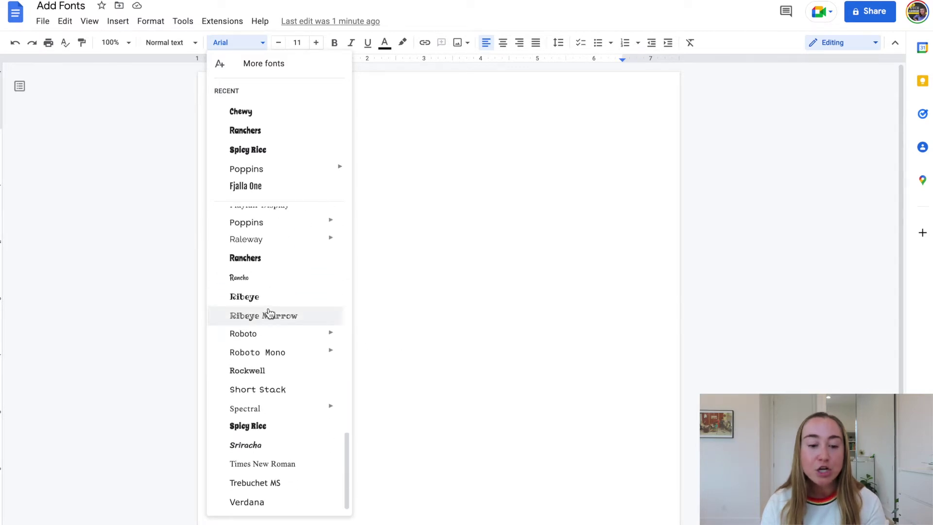
{"action": "scroll", "coordinate": [270, 312], "scroll_direction": "up", "scroll_amount": 15}
{"action": "scroll", "coordinate": [270, 312], "scroll_direction": "up", "scroll_amount": 4}
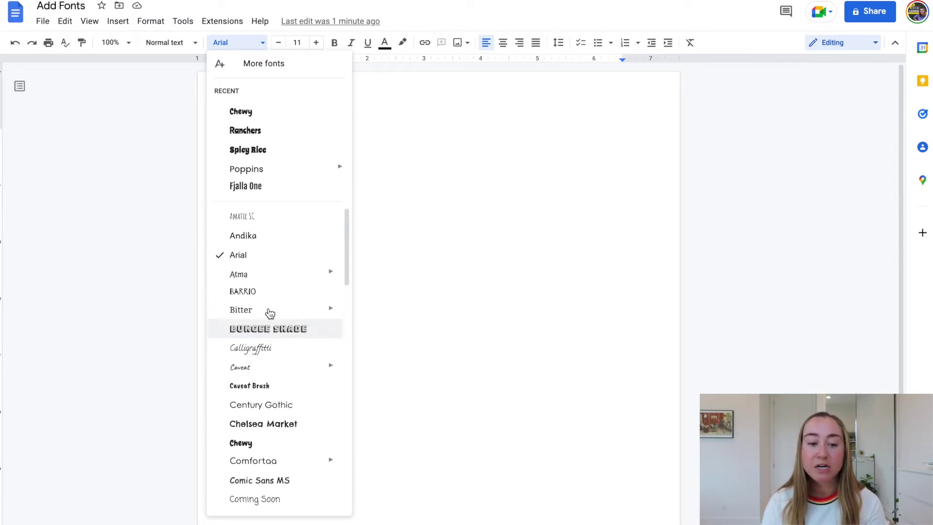
{"action": "mouse_move", "coordinate": [270, 312]}
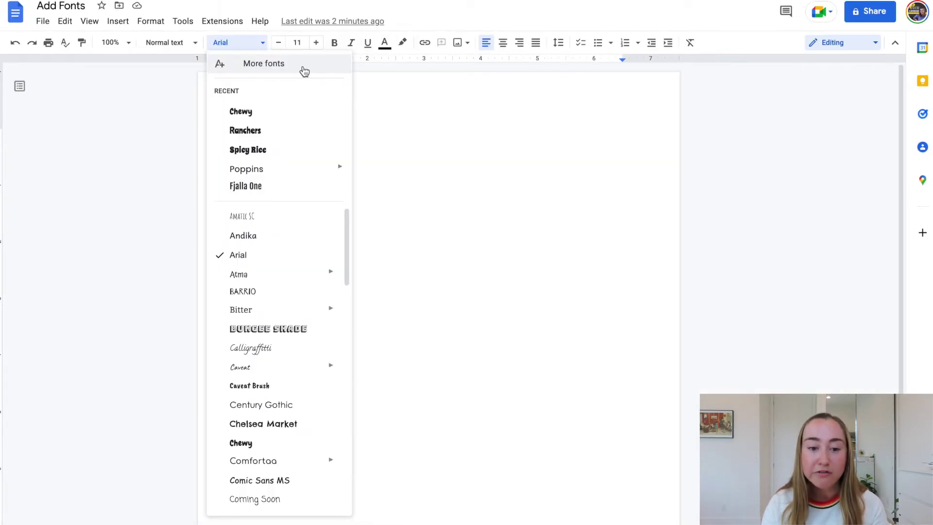
Open the More fonts collection and mark Roboto Slab for My fonts.
{"action": "left_click", "coordinate": [305, 71]}
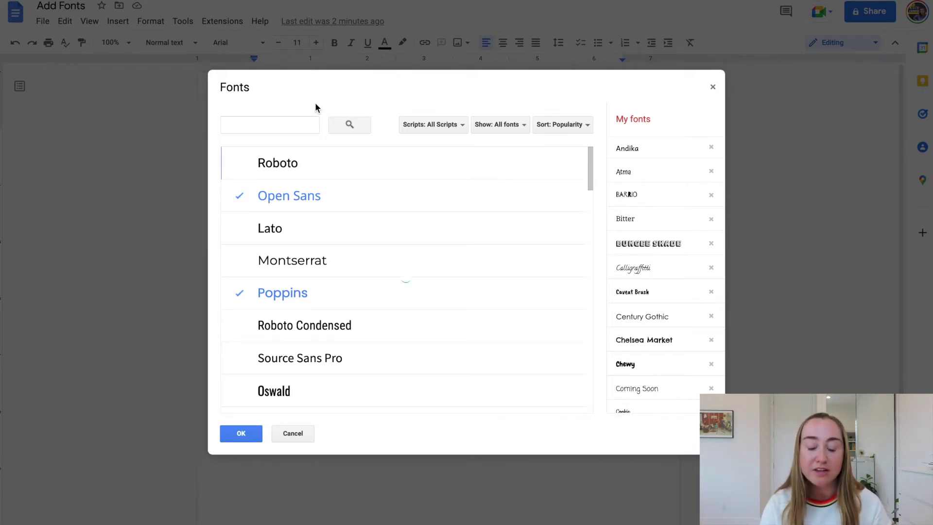
{"action": "scroll", "coordinate": [417, 317], "scroll_direction": "down", "scroll_amount": 3}
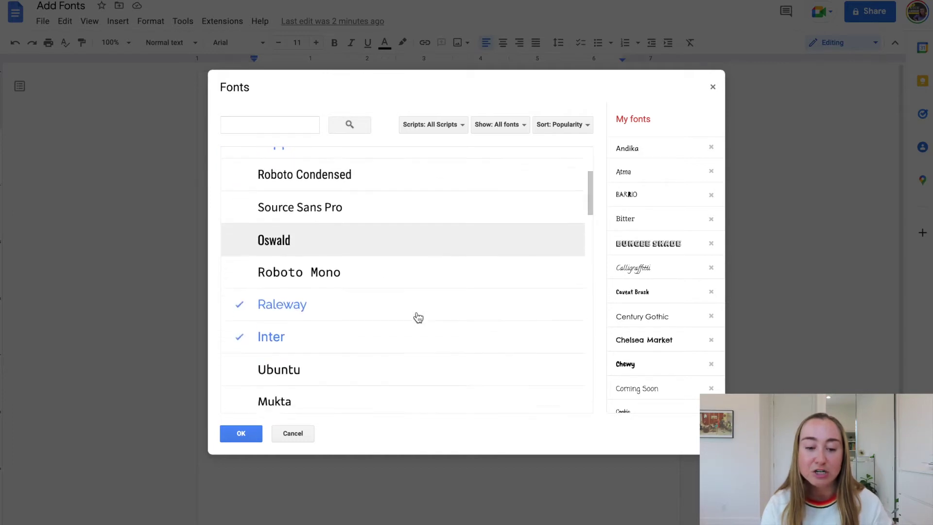
{"action": "scroll", "coordinate": [418, 317], "scroll_direction": "down", "scroll_amount": 4}
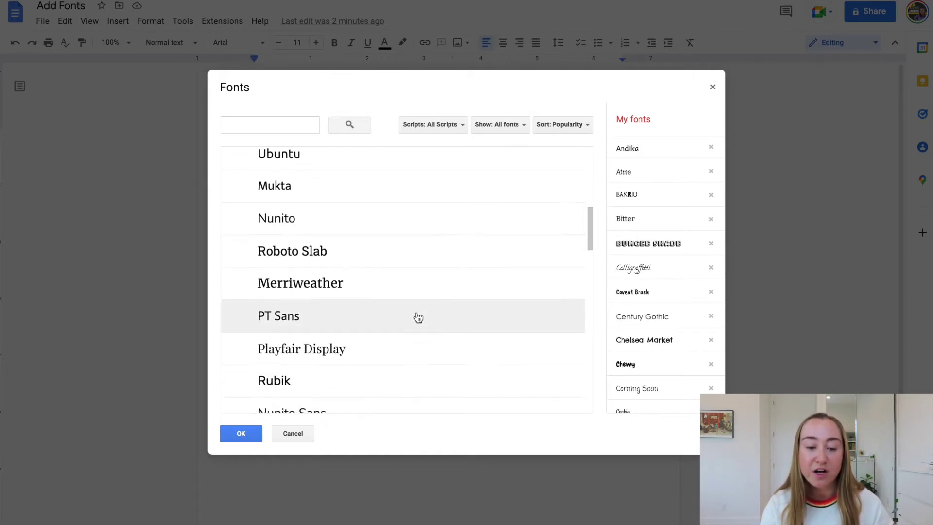
{"action": "scroll", "coordinate": [418, 317], "scroll_direction": "down", "scroll_amount": 1}
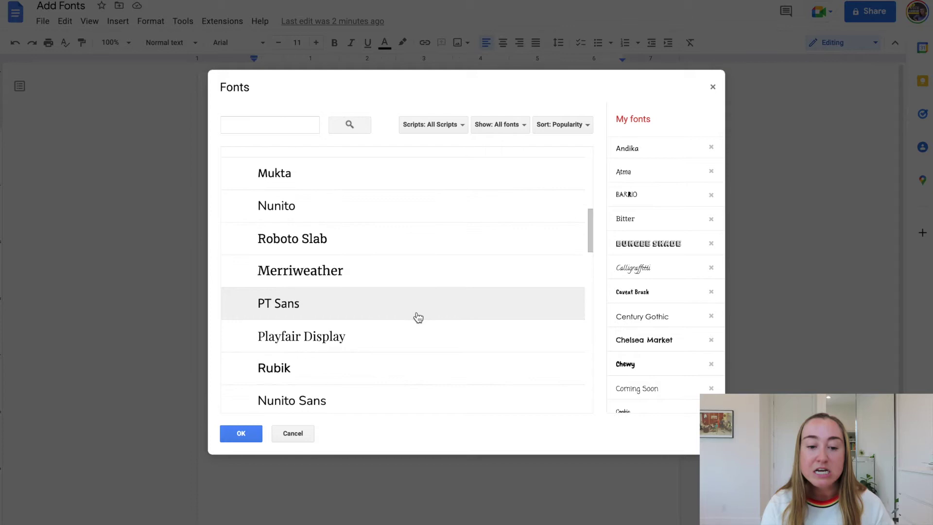
{"action": "left_click", "coordinate": [404, 249]}
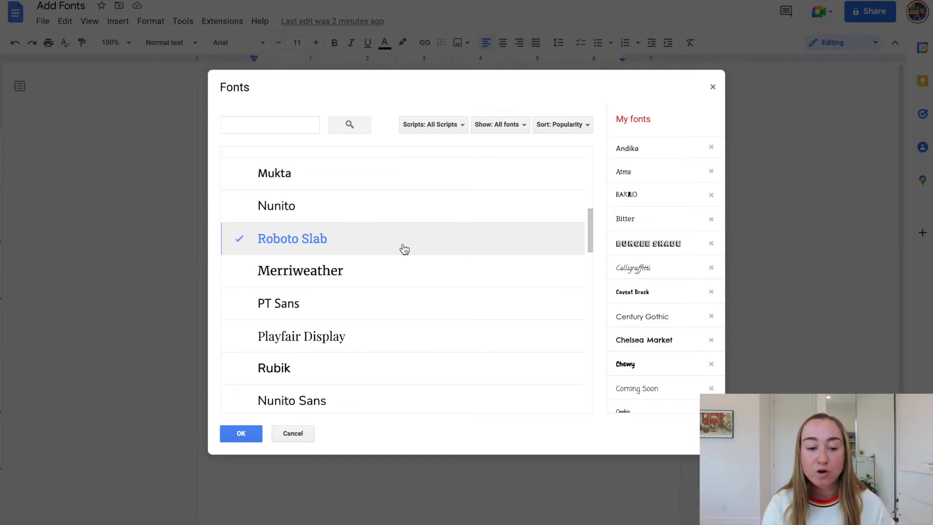
Mark Quicksand for adding to My fonts.
{"action": "scroll", "coordinate": [404, 249], "scroll_direction": "down", "scroll_amount": 3}
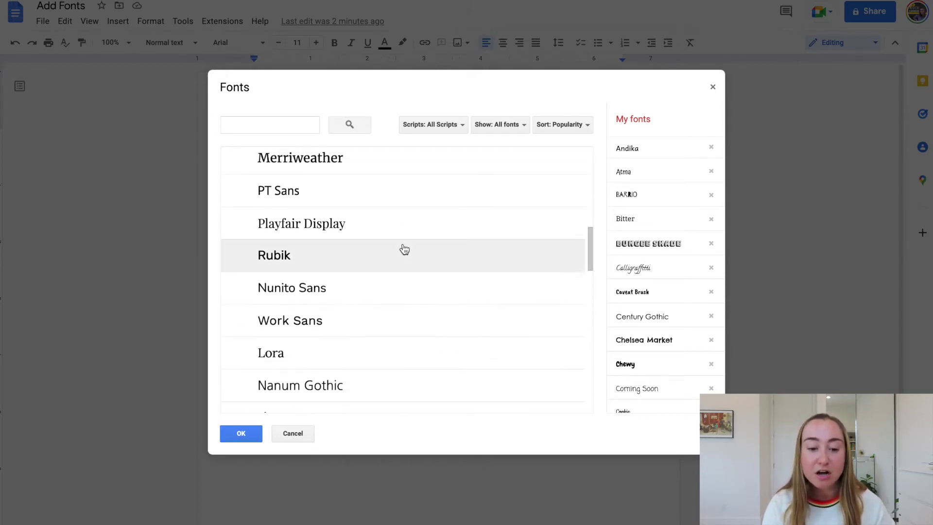
{"action": "scroll", "coordinate": [404, 249], "scroll_direction": "down", "scroll_amount": 2}
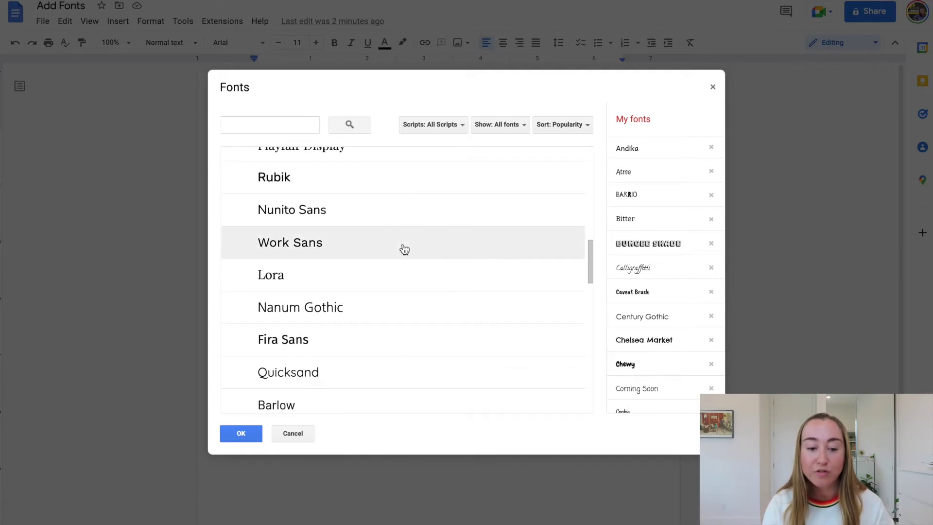
{"action": "left_click", "coordinate": [389, 374]}
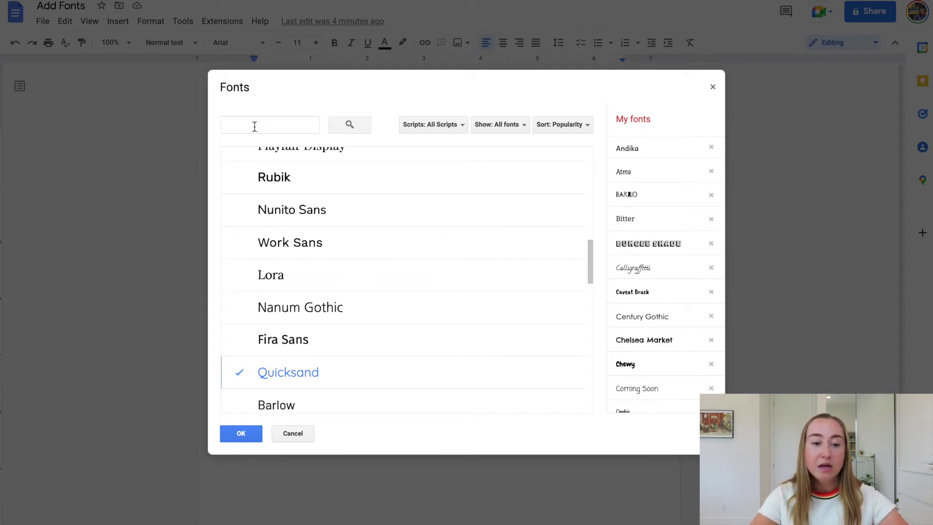
{"action": "left_click", "coordinate": [255, 127]}
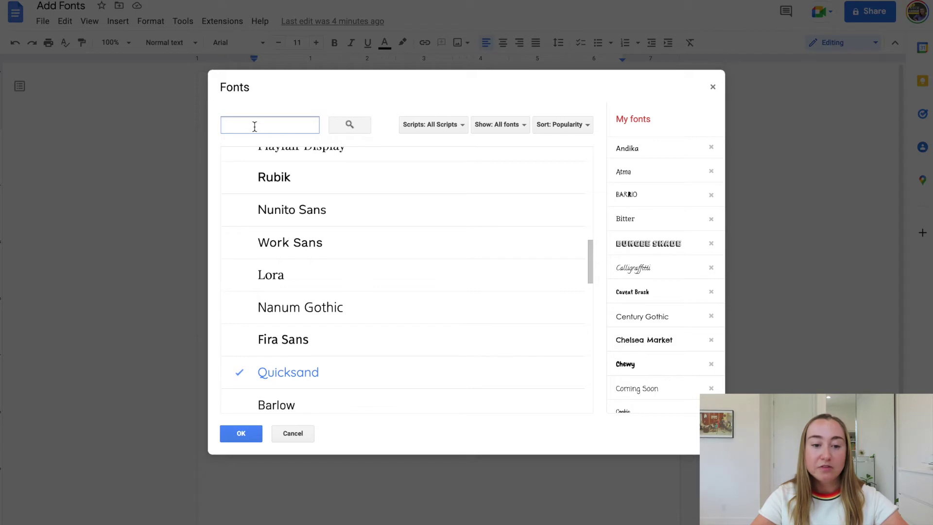
Search the fonts collection for 'Rubik' and check Rubik Bubbles.
{"action": "type", "text": "Ru"}
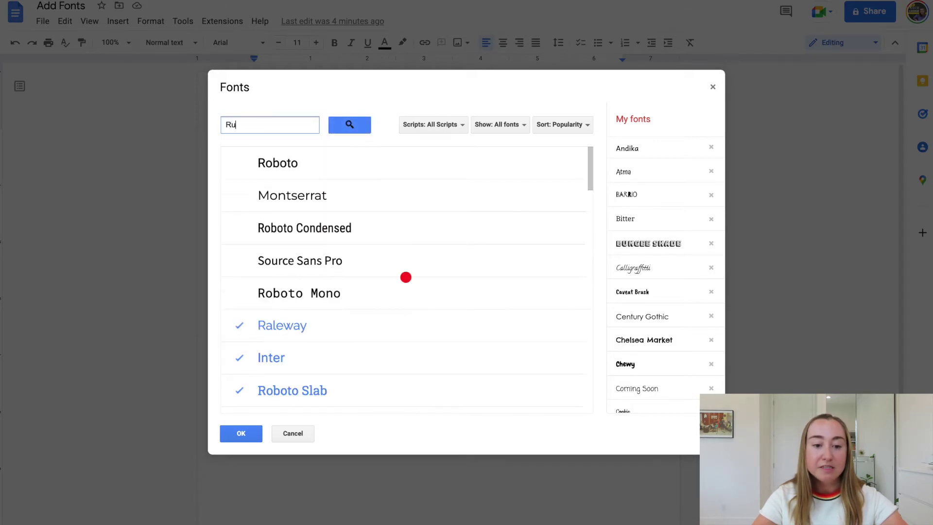
{"action": "type", "text": "bik"}
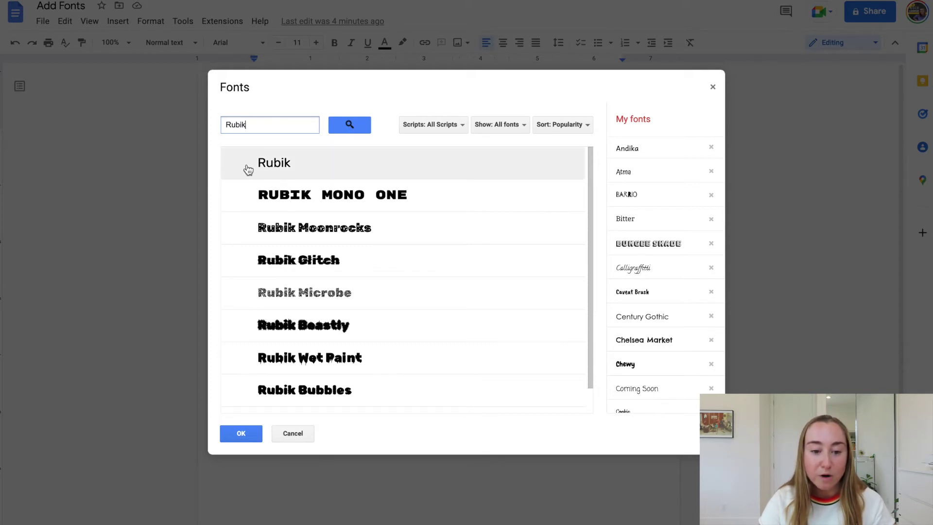
{"action": "scroll", "coordinate": [326, 174], "scroll_direction": "down", "scroll_amount": 1}
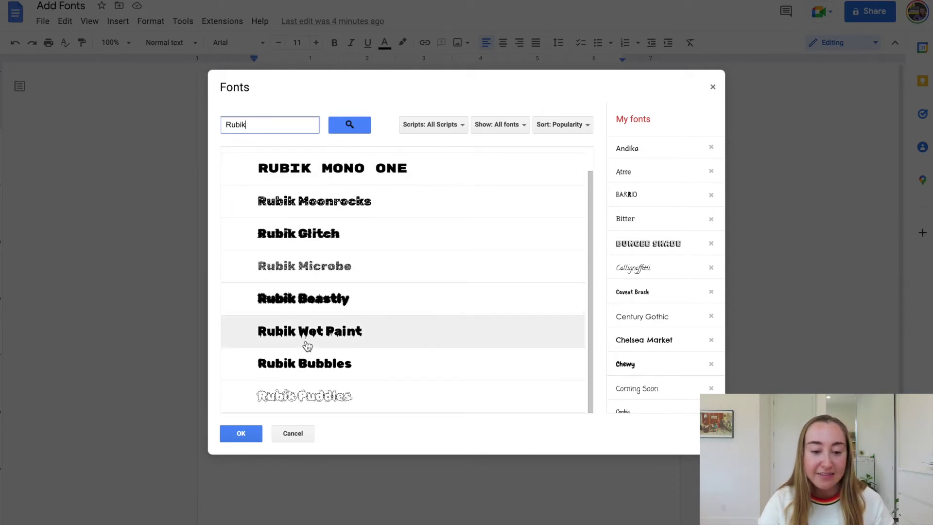
{"action": "left_click", "coordinate": [371, 366]}
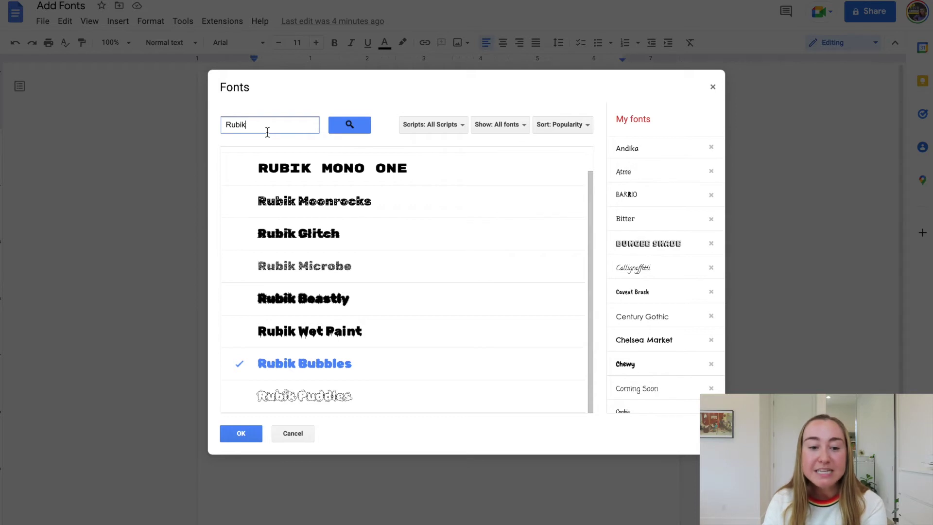
{"action": "left_click_drag", "start_coordinate": [262, 125], "coordinate": [219, 128]}
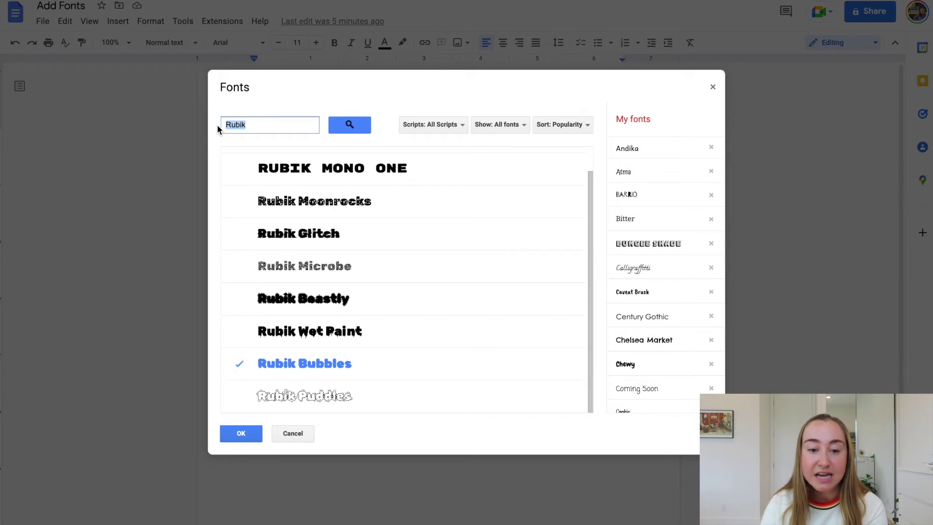
Clear the Rubik search and review the script filter list, leaving it unchanged.
{"action": "key", "text": "BackSpace"}
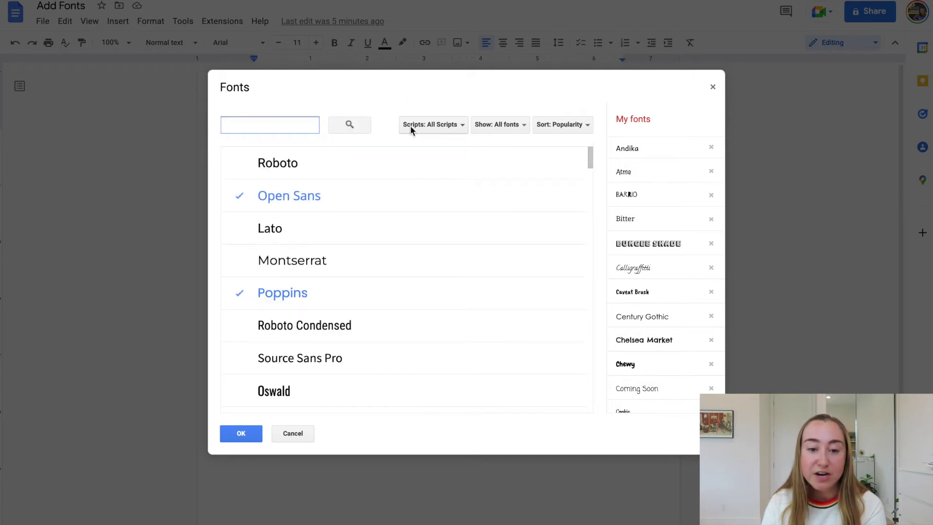
{"action": "left_click", "coordinate": [460, 125]}
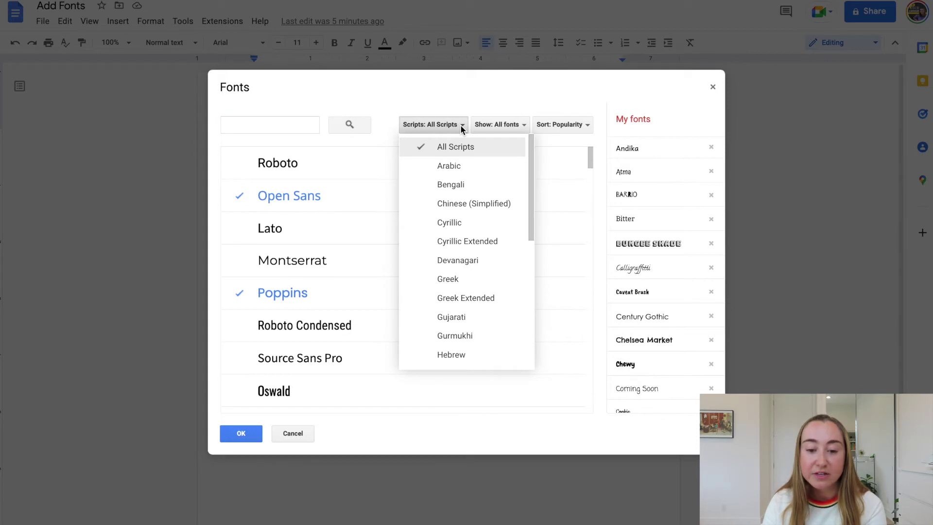
{"action": "scroll", "coordinate": [462, 243], "scroll_direction": "down", "scroll_amount": 5}
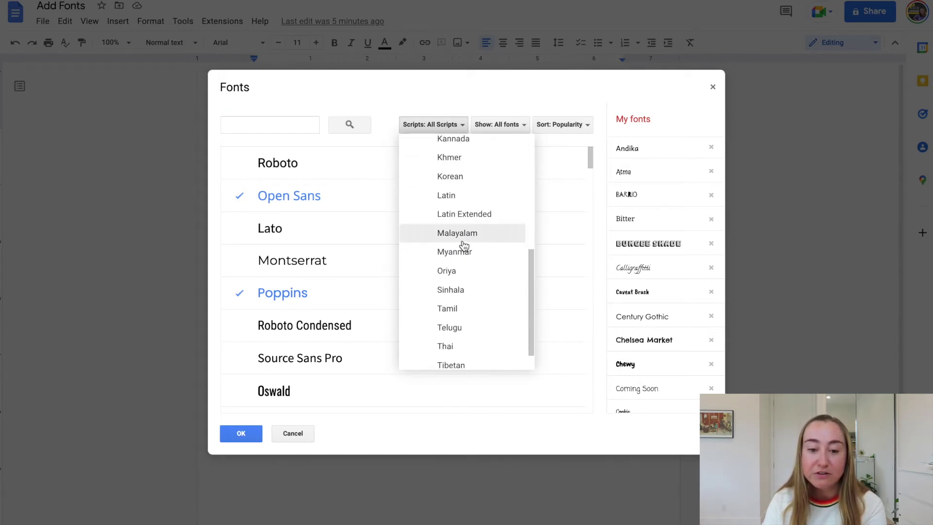
{"action": "scroll", "coordinate": [463, 245], "scroll_direction": "up", "scroll_amount": 5}
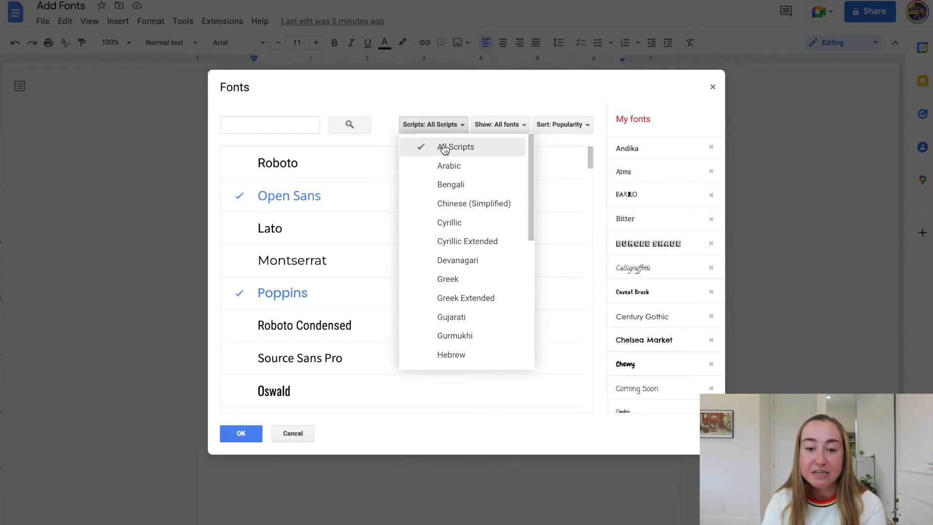
{"action": "left_click", "coordinate": [508, 114]}
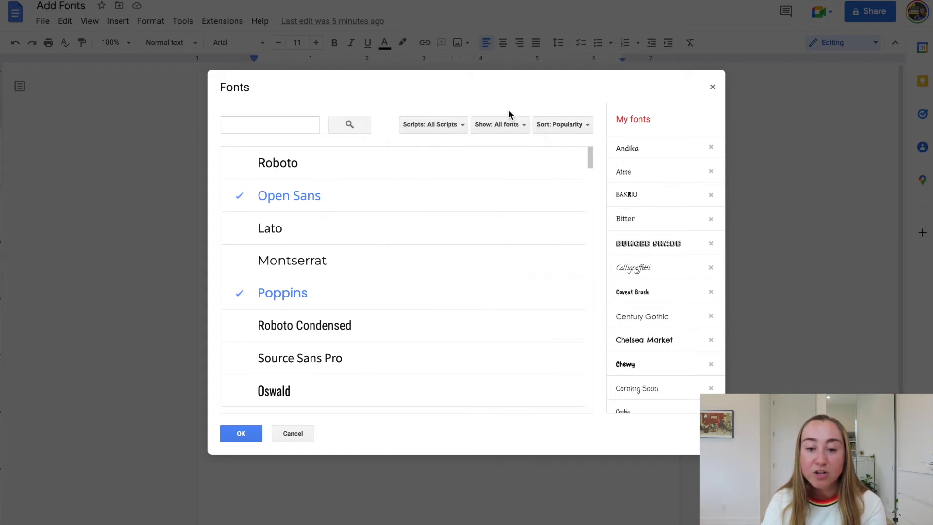
Show only Handwriting fonts and add Architects Daughter to My fonts.
{"action": "left_click", "coordinate": [522, 125]}
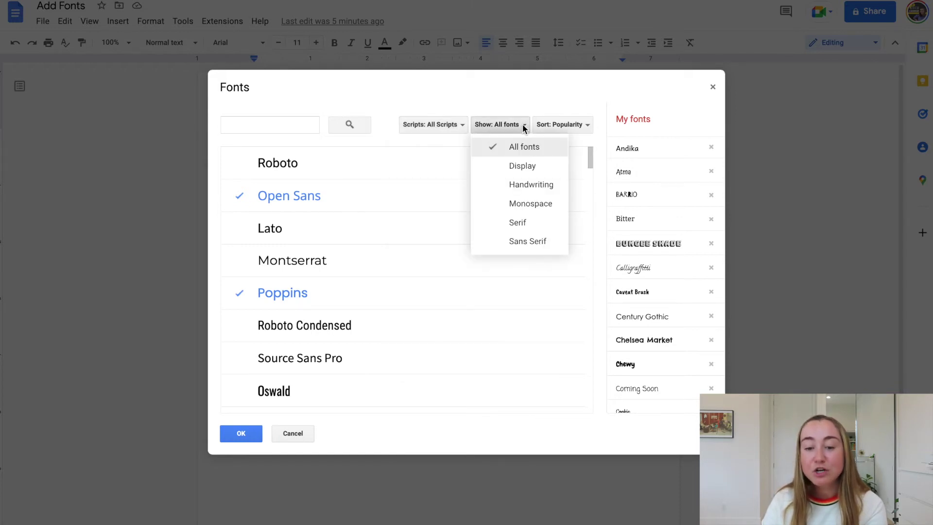
{"action": "left_click", "coordinate": [525, 190]}
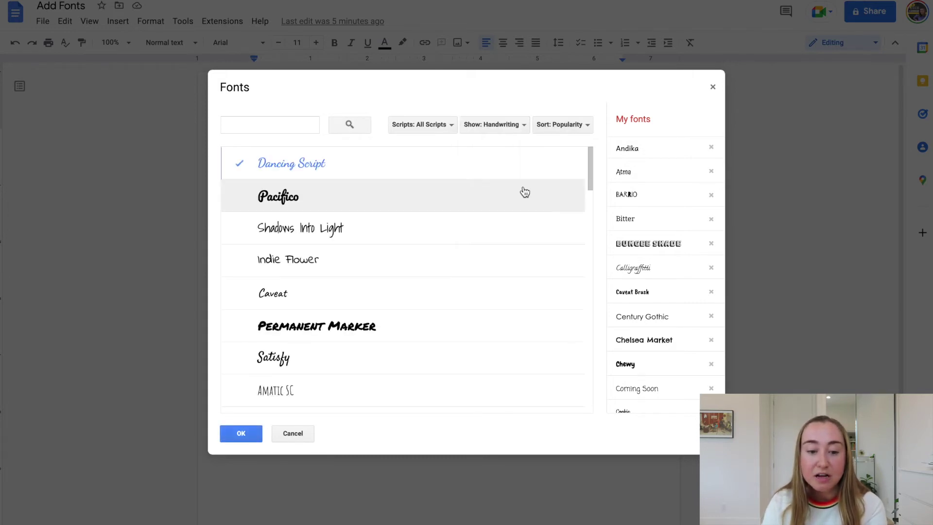
{"action": "scroll", "coordinate": [511, 271], "scroll_direction": "down", "scroll_amount": 3}
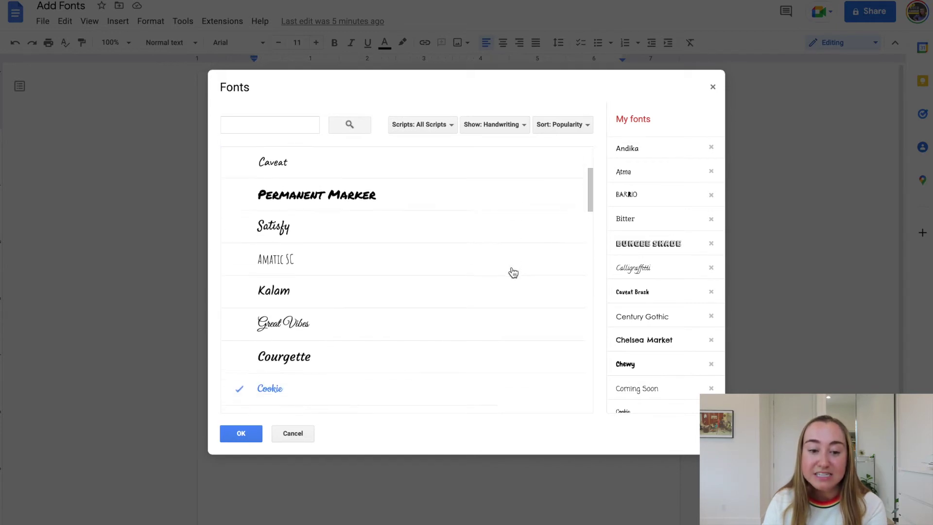
{"action": "scroll", "coordinate": [513, 272], "scroll_direction": "down", "scroll_amount": 5}
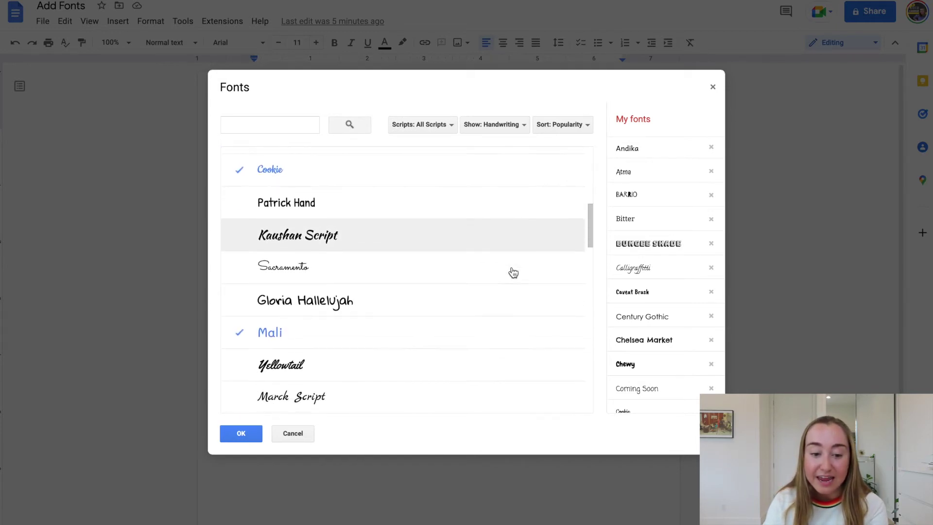
{"action": "scroll", "coordinate": [513, 272], "scroll_direction": "down", "scroll_amount": 7}
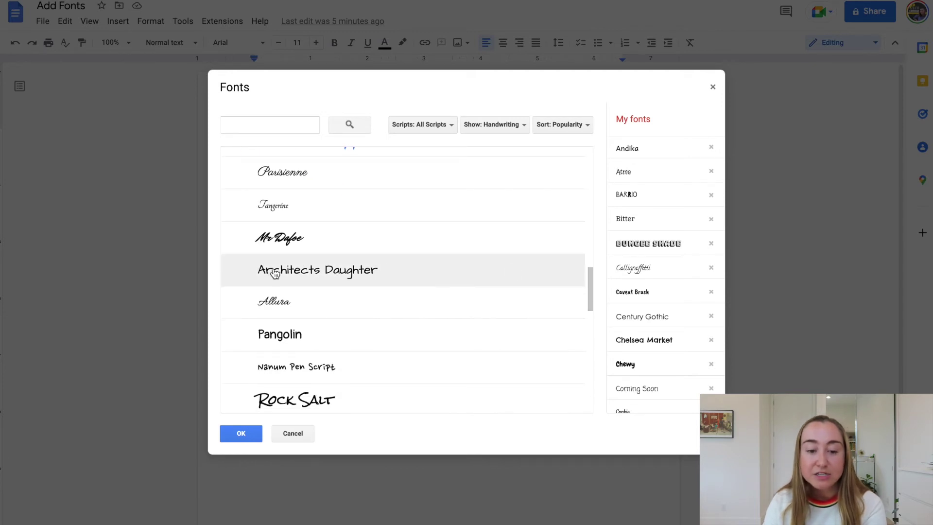
{"action": "left_click", "coordinate": [412, 275]}
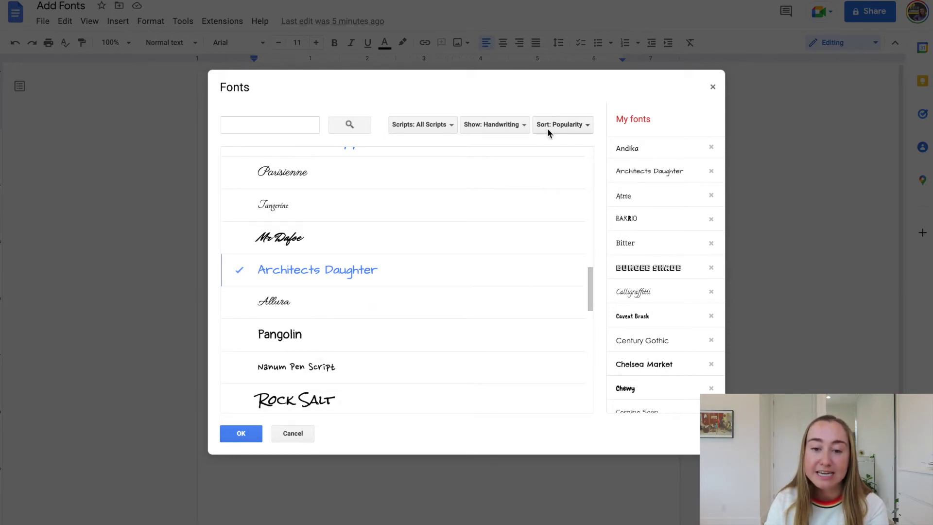
{"action": "left_click", "coordinate": [586, 127]}
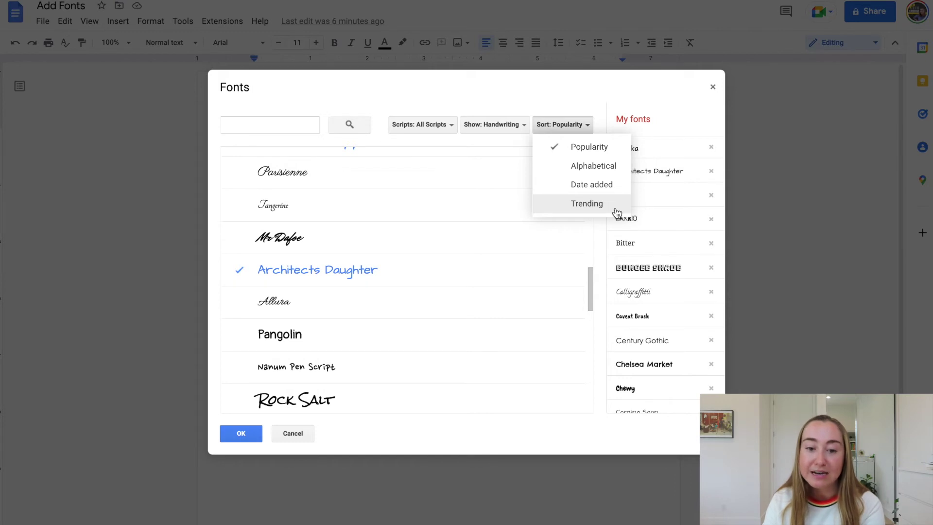
Preview the Sans Serif and Serif categories, then confirm the Fonts dialog with OK.
{"action": "left_click", "coordinate": [504, 128]}
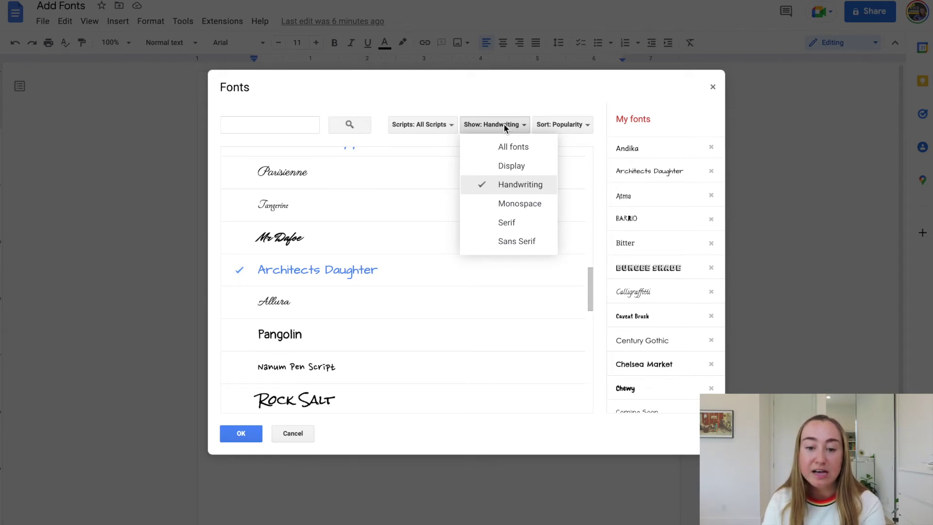
{"action": "left_click", "coordinate": [516, 242]}
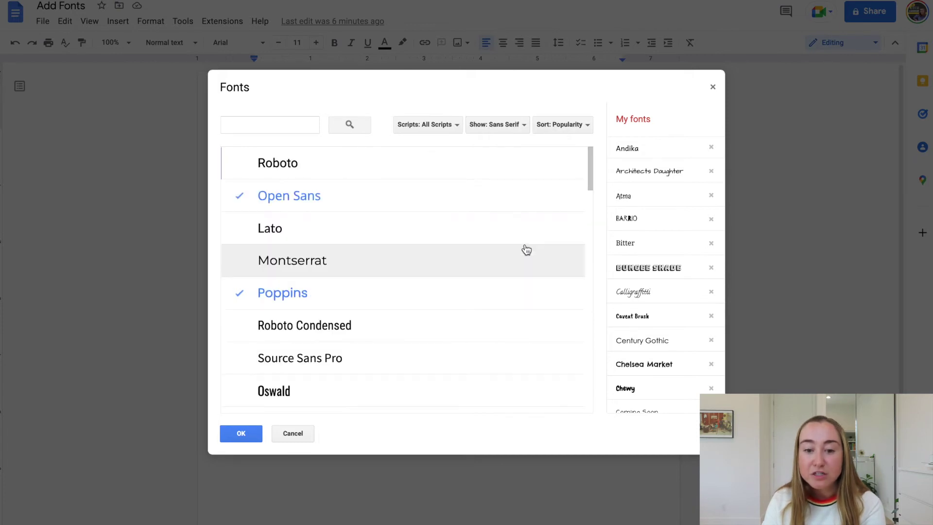
{"action": "left_click", "coordinate": [508, 125]}
{"action": "left_click", "coordinate": [516, 221]}
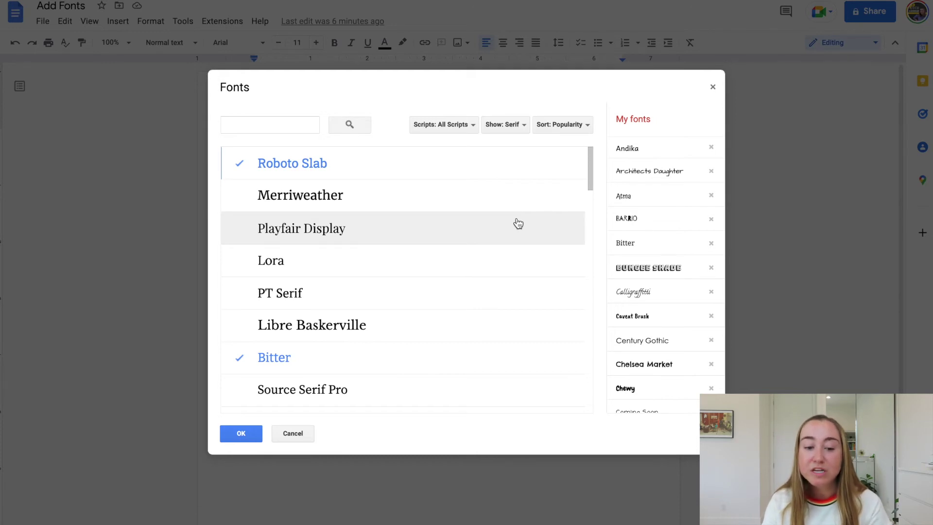
{"action": "left_click", "coordinate": [237, 434]}
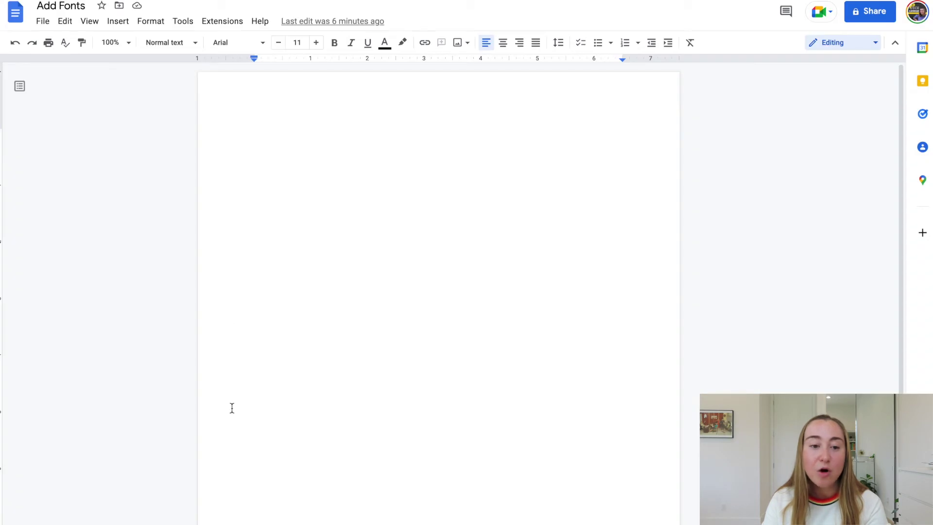
Set the document font to Architects Daughter and type 'Typing'.
{"action": "left_click", "coordinate": [263, 43]}
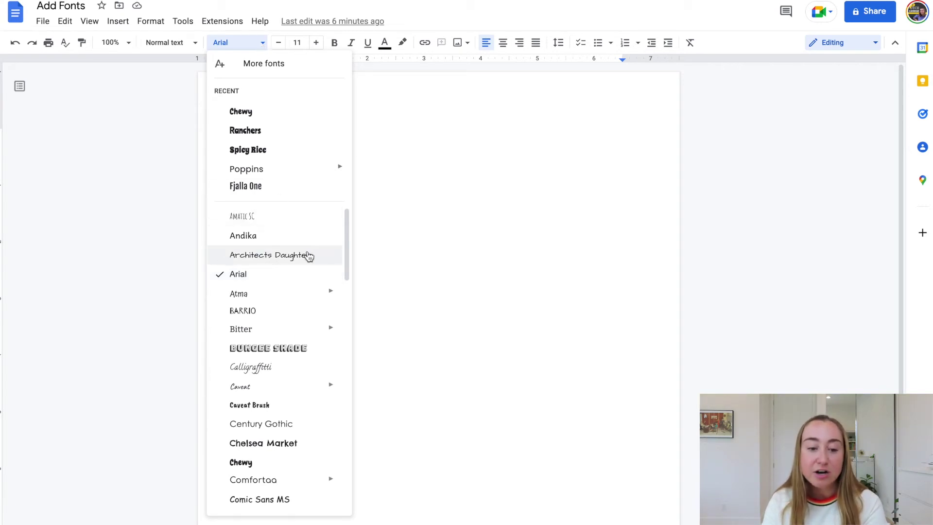
{"action": "left_click", "coordinate": [321, 260]}
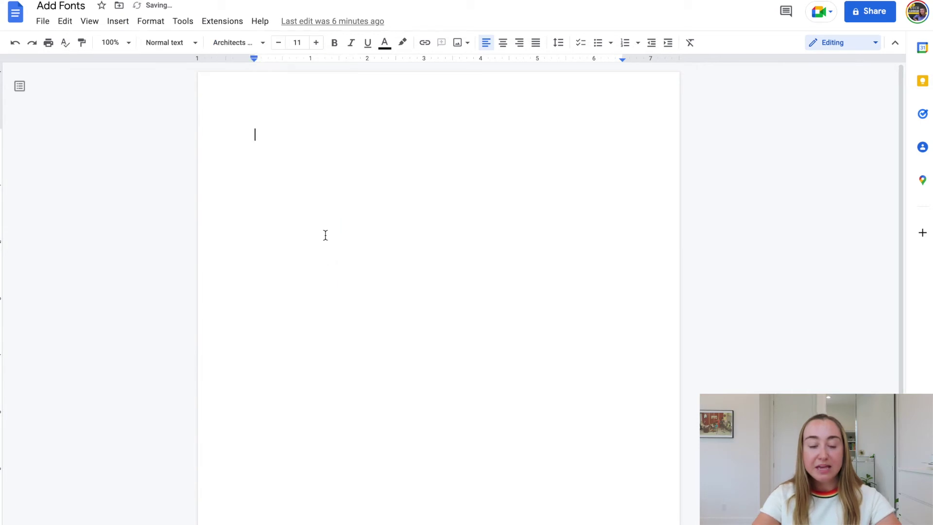
{"action": "type", "text": "Typing"}
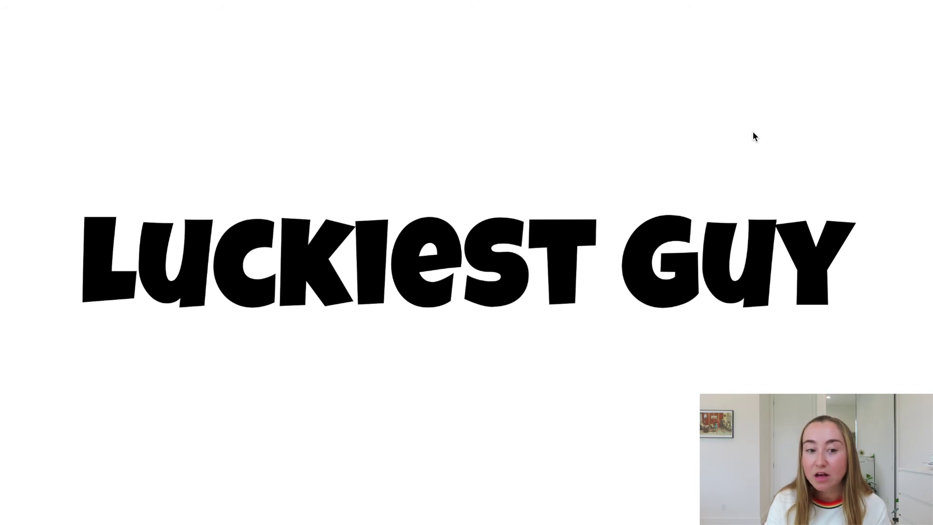
Advance two slides in the font showcase, past Margarine to Ranchers.
{"action": "key", "text": "Right"}
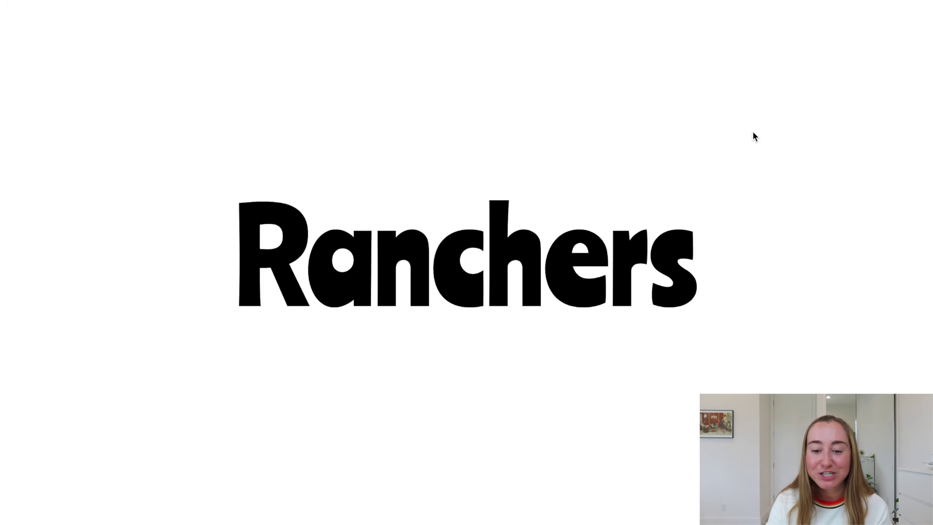
{"action": "key", "text": "Right"}
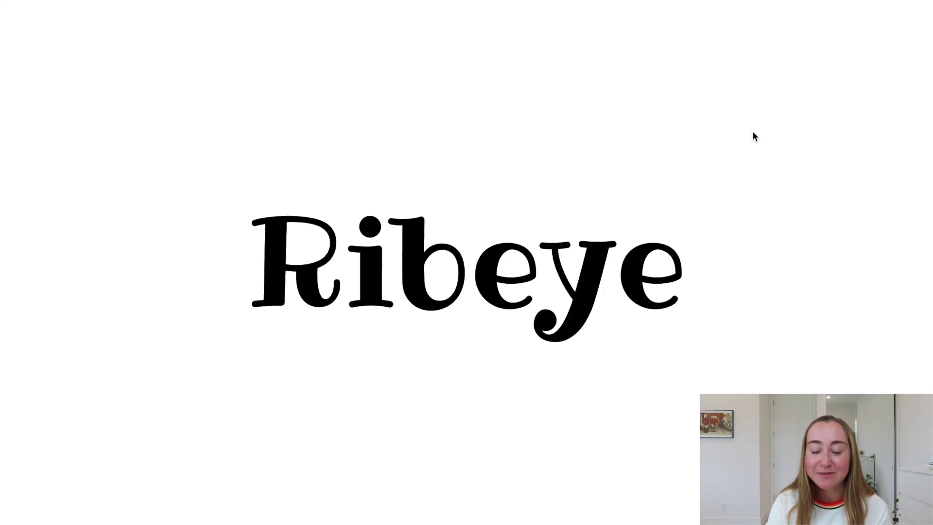